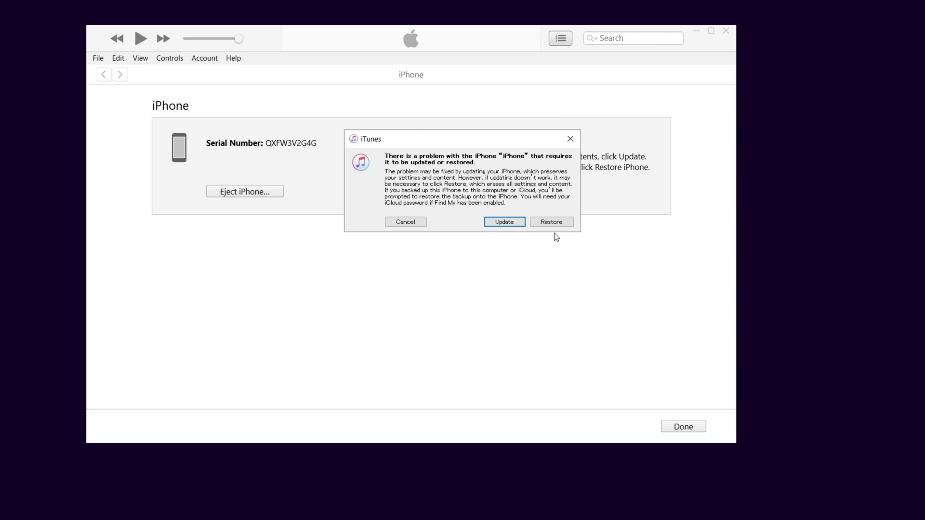
# Restore and update the iPhone to factory settings, then check the software download progress.
pyautogui.click(562, 225)
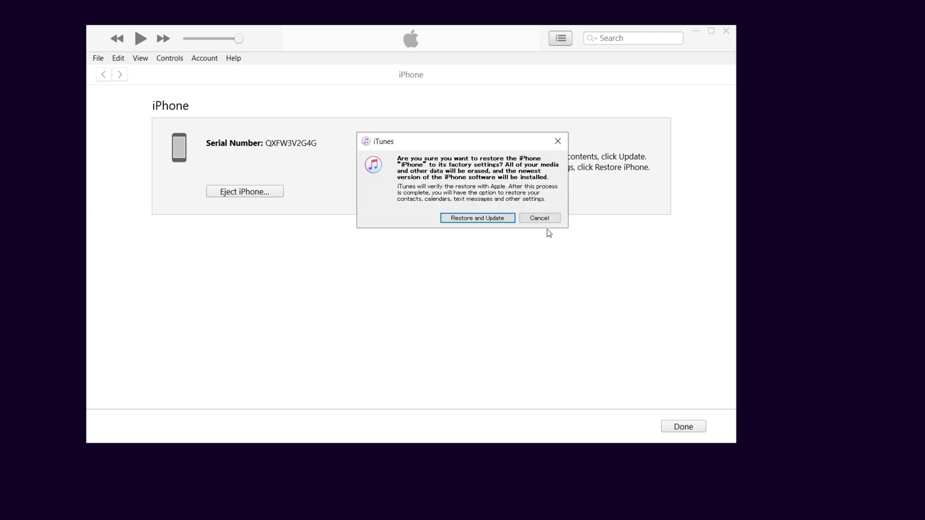
pyautogui.click(503, 220)
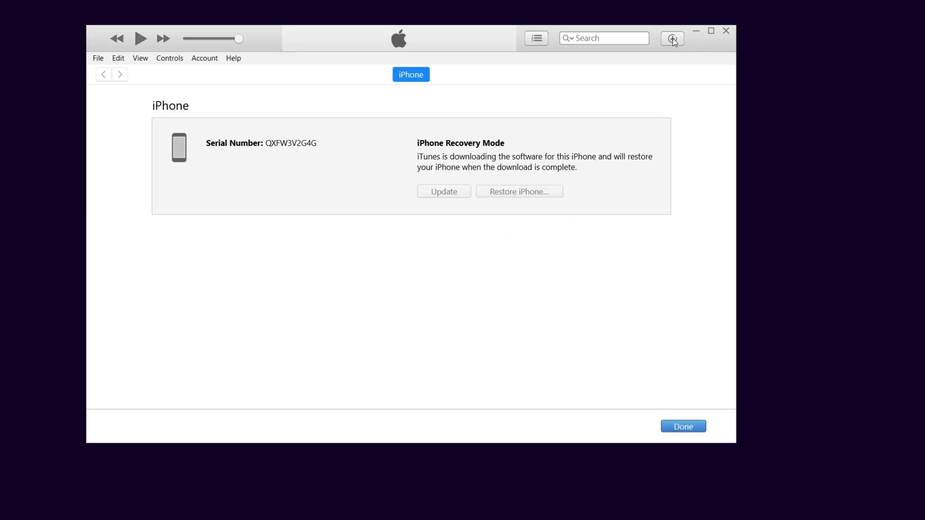
pyautogui.click(673, 38)
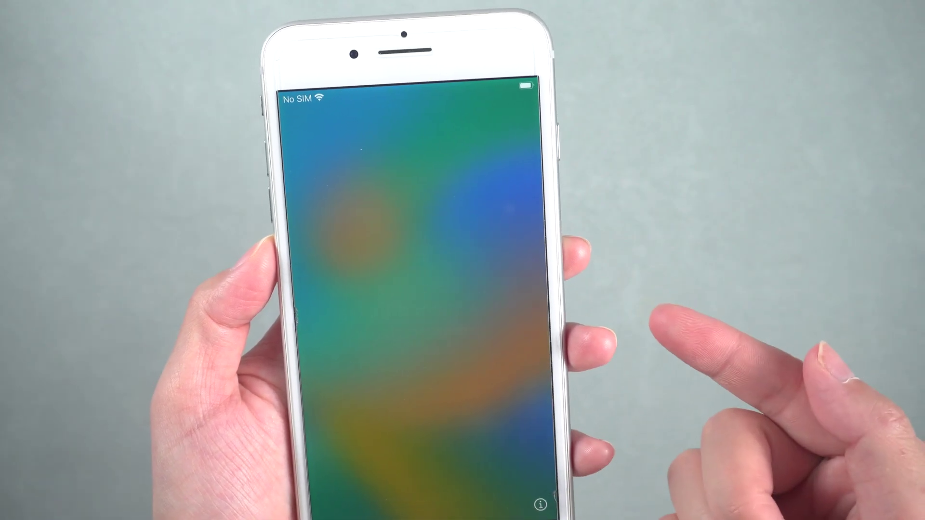
pyautogui.moveTo(384, 15)
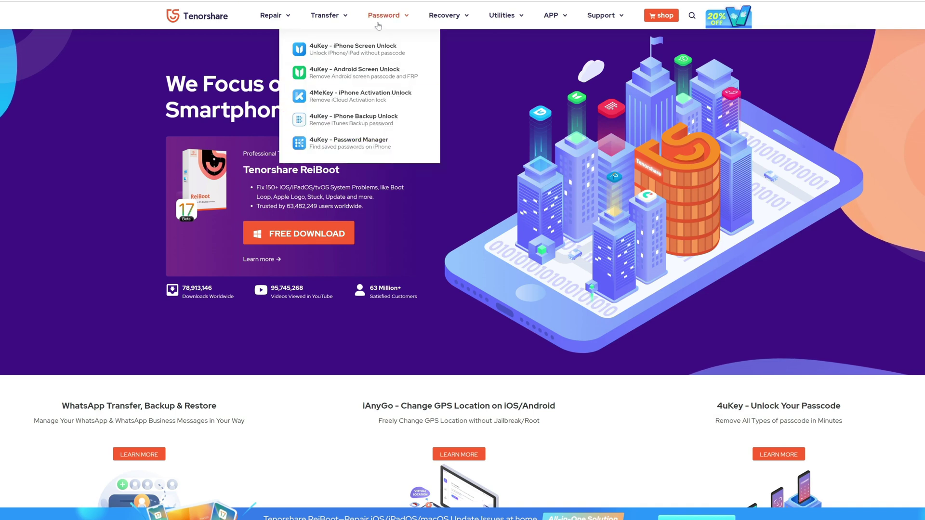
# Go to the '4MeKey - iPhone Activation Unlock' page from Tenorshare's Password menu.
pyautogui.click(371, 98)
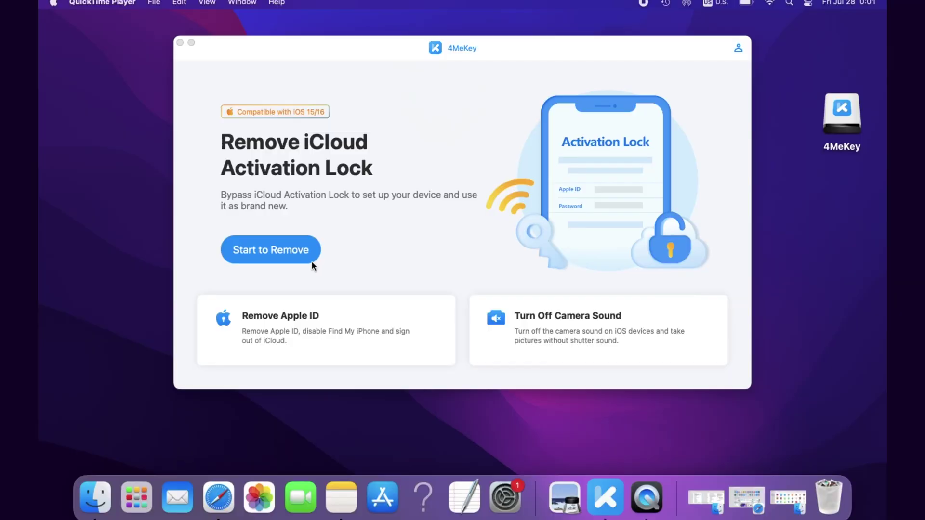
# Start the iCloud Activation Lock removal and accept the precautions.
pyautogui.click(308, 254)
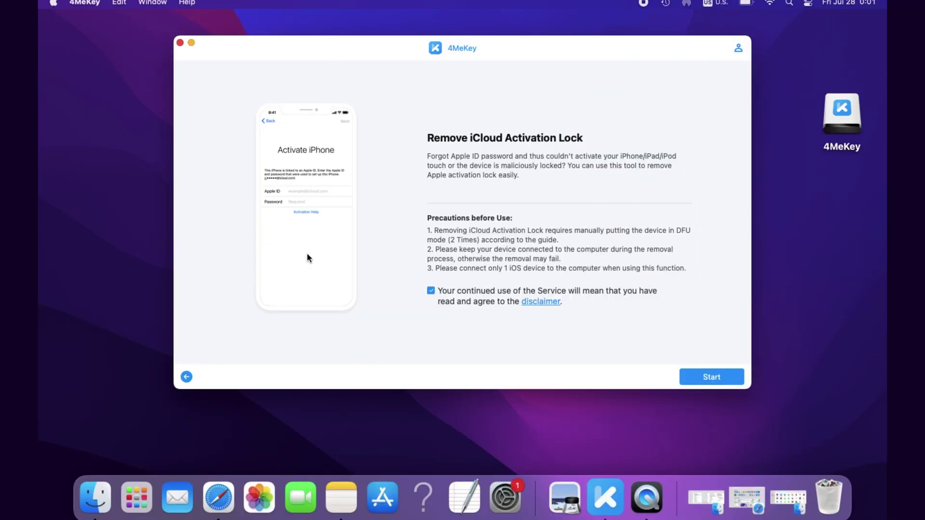
pyautogui.click(693, 380)
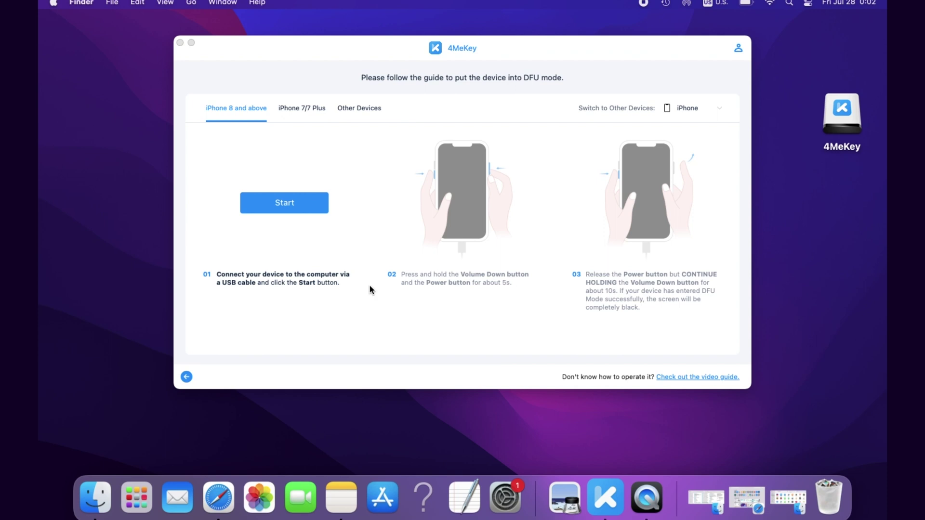
# Run the guided DFU mode countdown so 4MeKey can install the jailbreak.
pyautogui.click(309, 206)
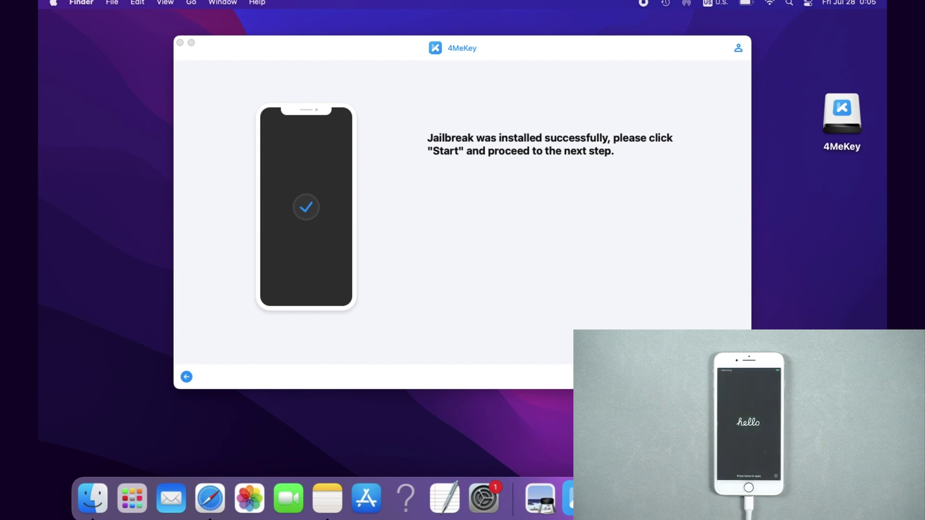
# Continue past the jailbreak and run the DFU mode countdown again.
pyautogui.click(694, 377)
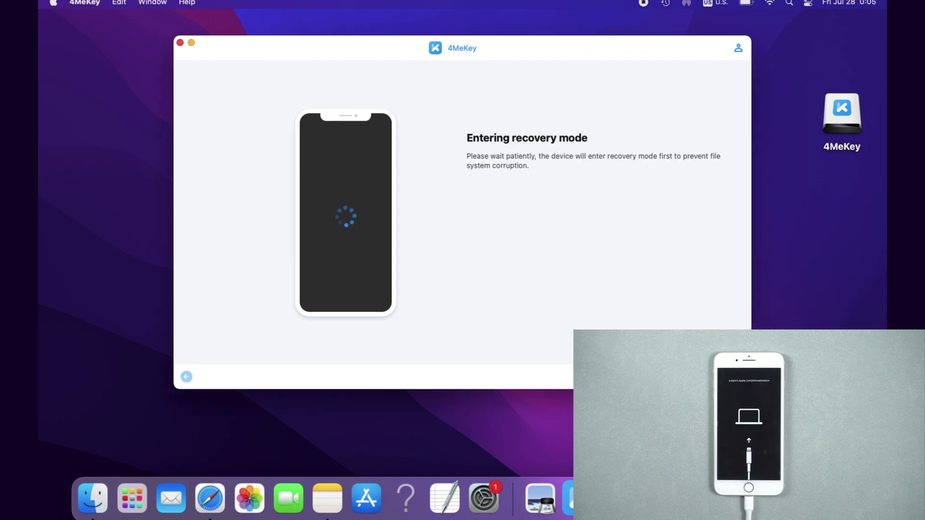
pyautogui.click(317, 200)
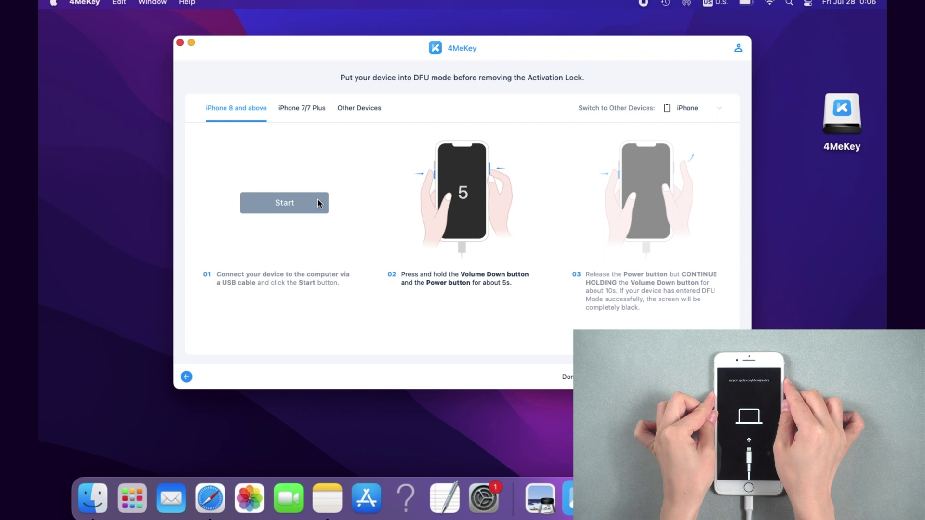